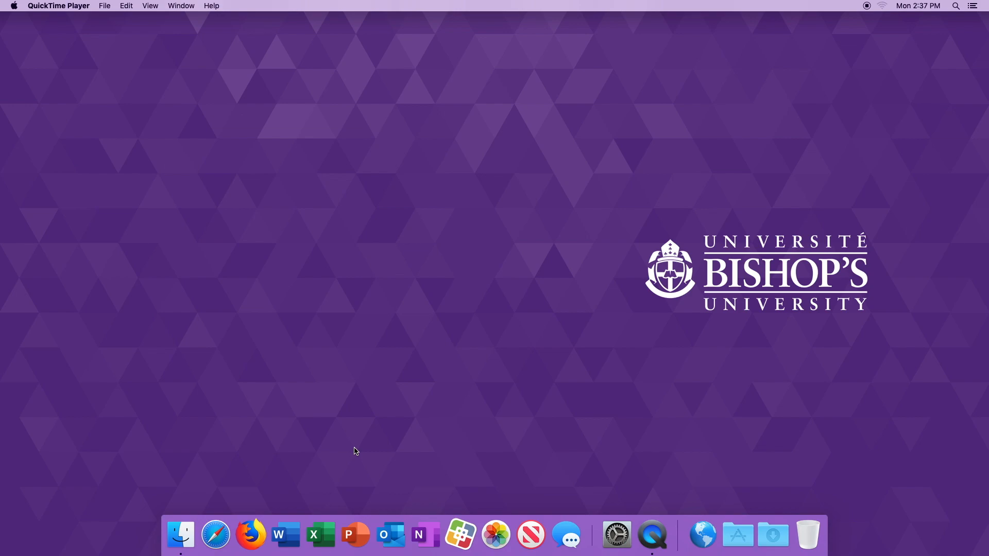
# - Install Keynote from the Self Service app store, then quit Self Service
pyautogui.click(463, 539)
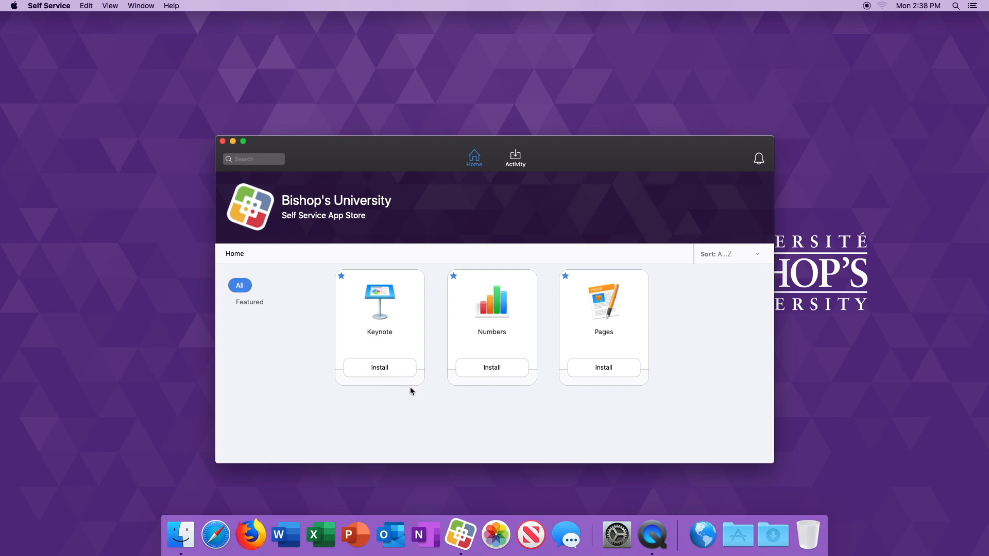
pyautogui.click(383, 371)
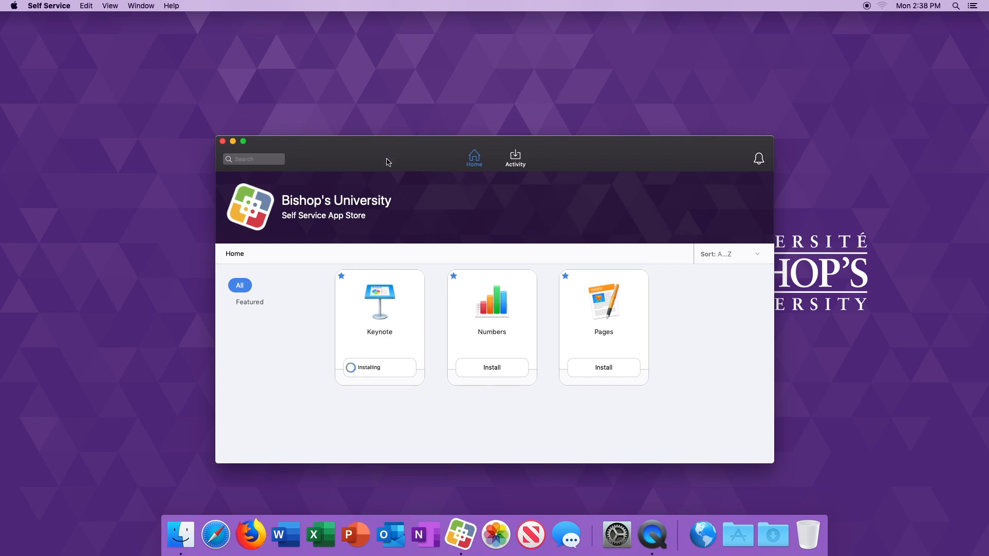
pyautogui.press('super+q')
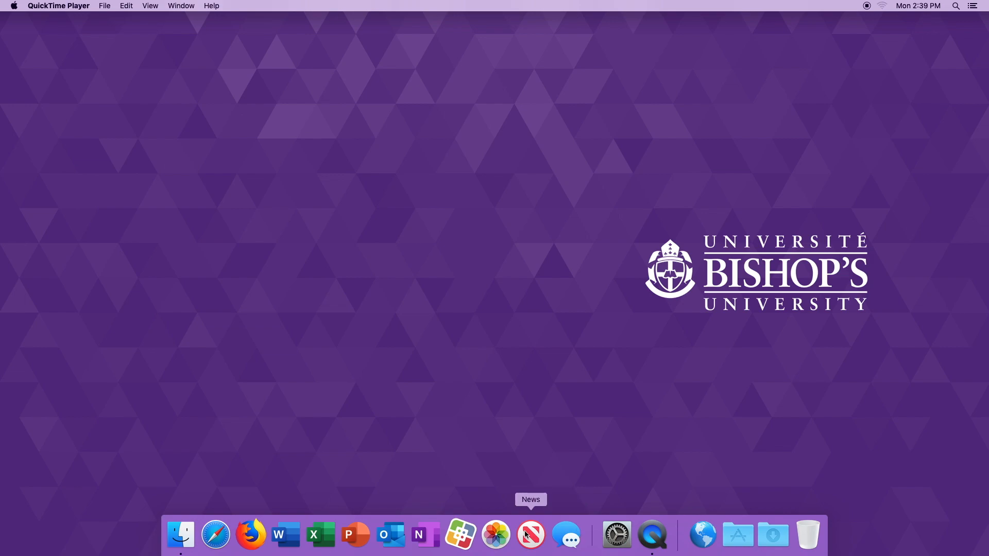
# - Browse the installed programs in the Applications folder in Finder, and close the window
pyautogui.click(181, 536)
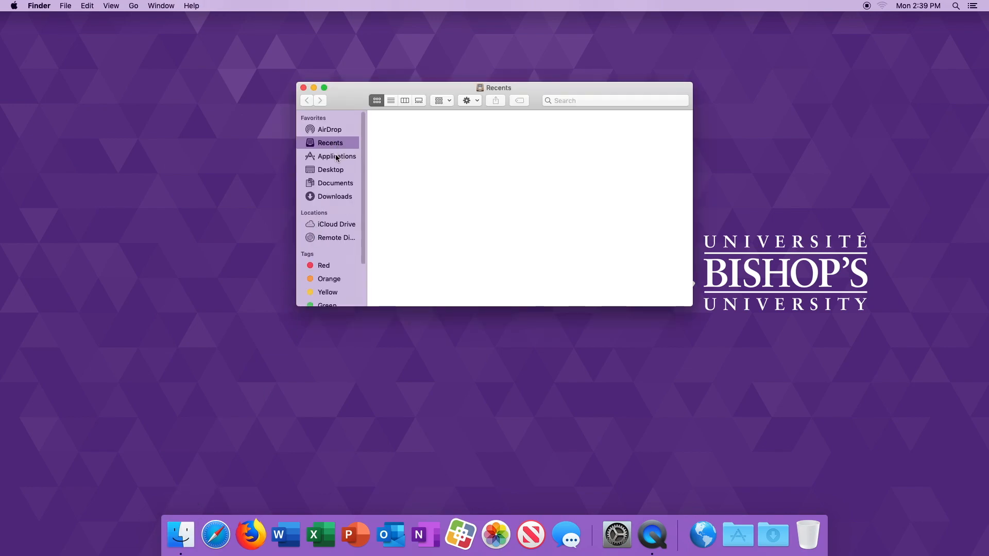
pyautogui.click(337, 158)
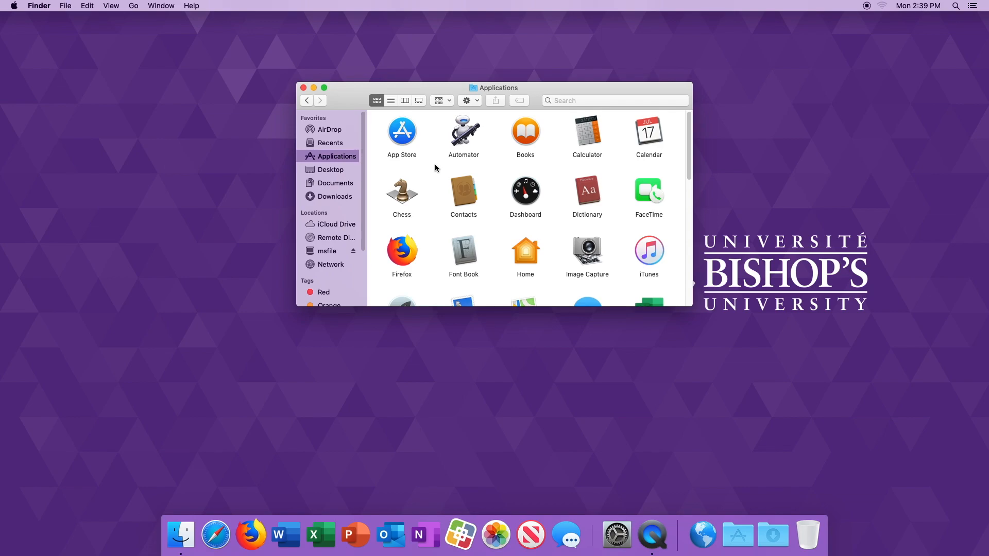
pyautogui.scroll(-10, 435, 167)
pyautogui.scroll(-5, 433, 166)
pyautogui.scroll(10, 433, 167)
pyautogui.scroll(3, 433, 167)
pyautogui.click(303, 87)
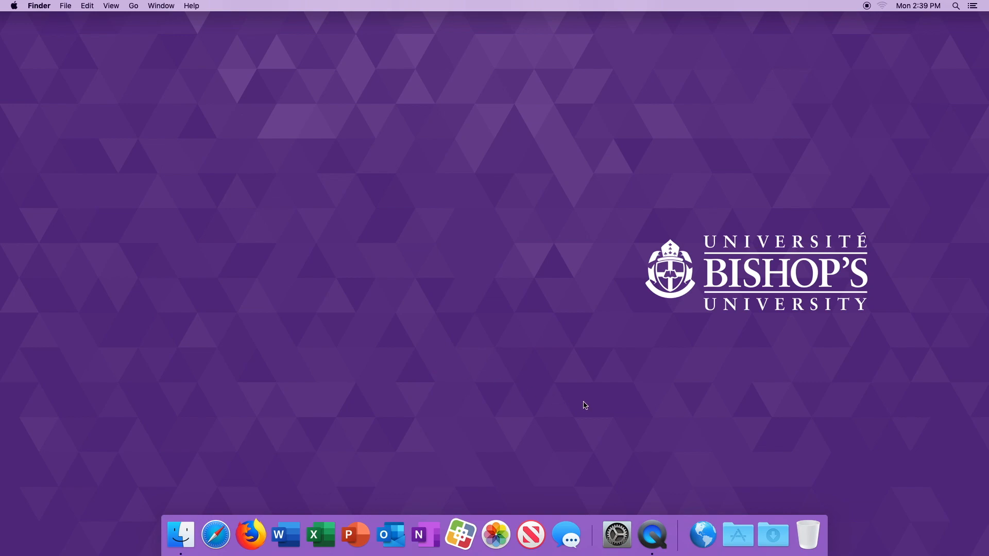
# - View the contents of the Dock's Applications and Downloads folders, closing each one
pyautogui.click(739, 536)
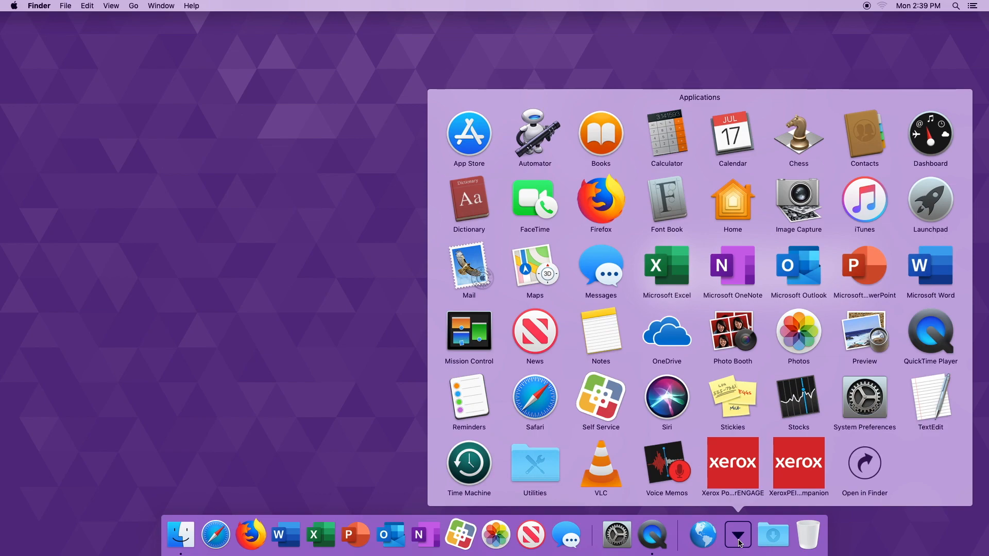
pyautogui.click(740, 542)
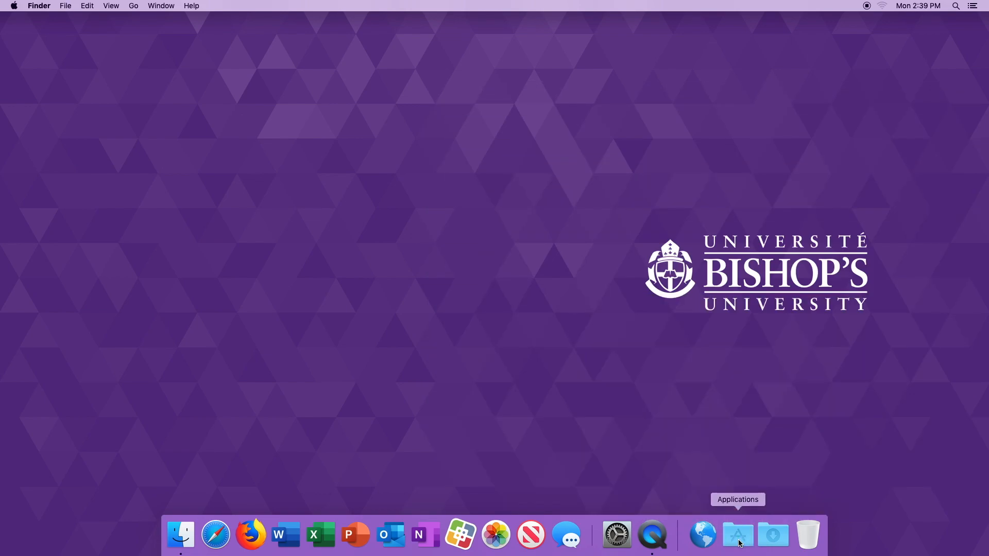
pyautogui.click(778, 542)
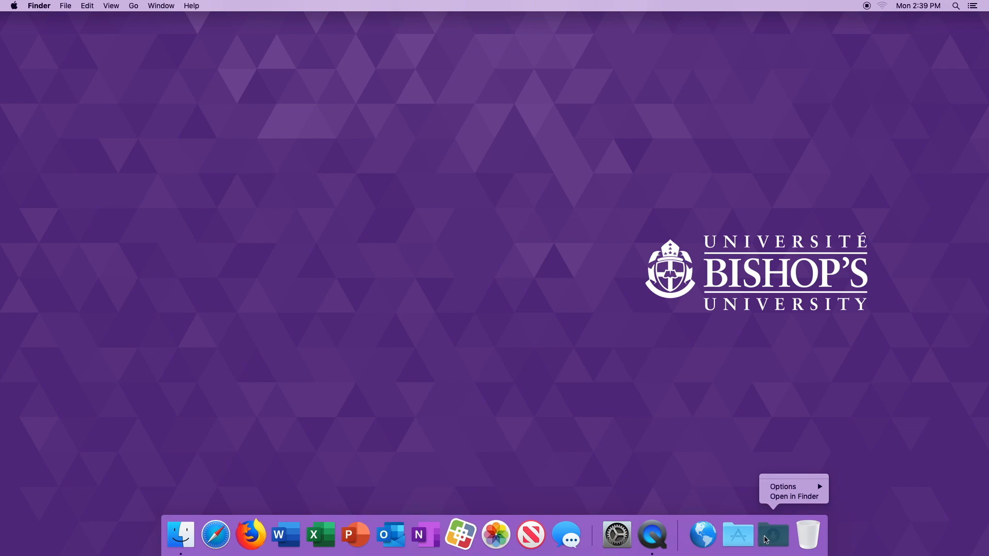
pyautogui.click(690, 476)
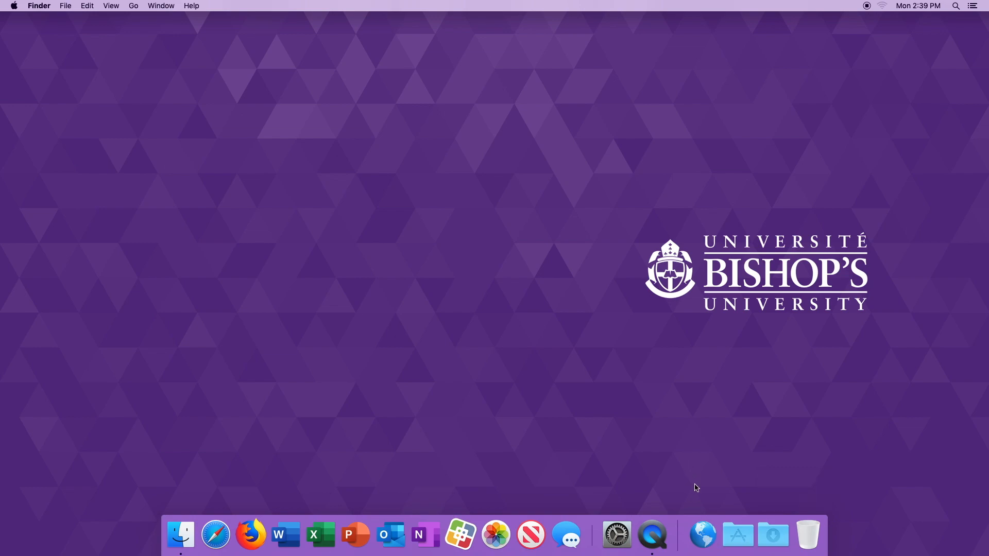
# - Browse the files in the account's Network Home folder and close its window
pyautogui.click(705, 538)
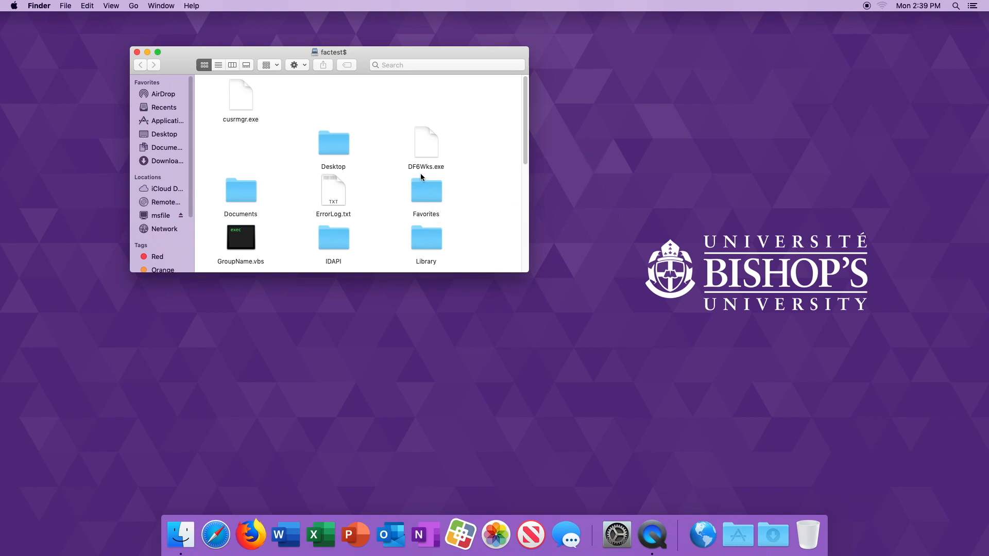
pyautogui.scroll(-15, 428, 196)
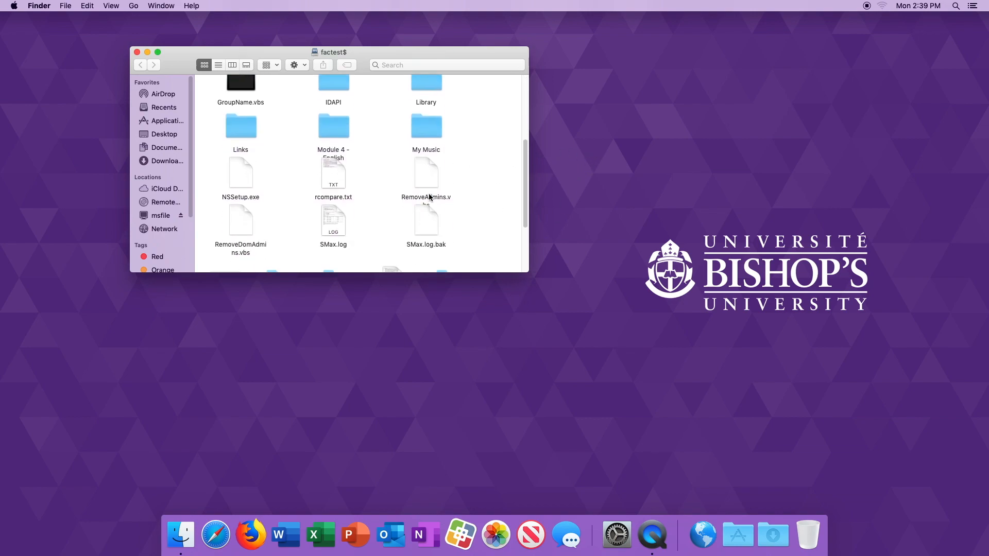
pyautogui.scroll(15, 428, 197)
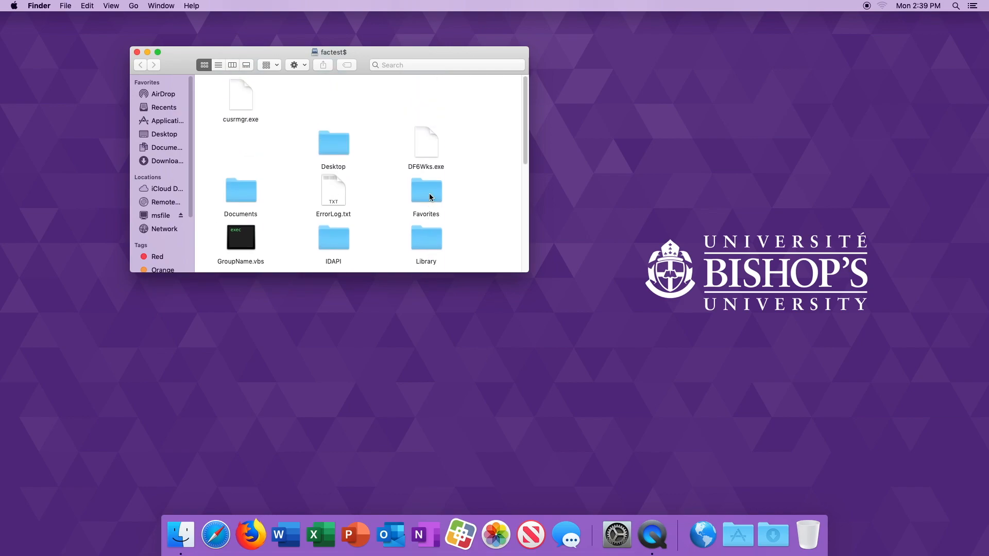
pyautogui.click(137, 52)
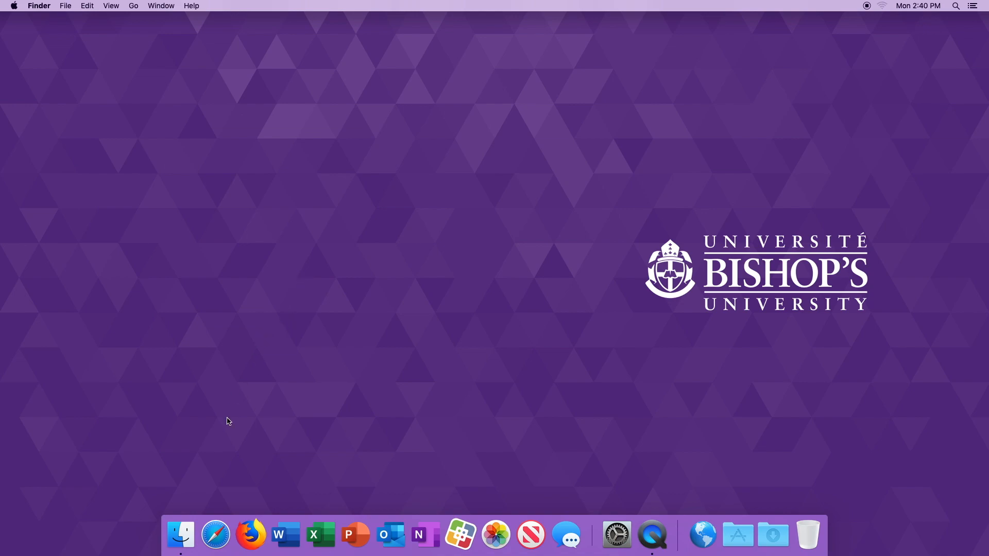
# - Open the Yahoo home page in Safari and set up a print job on the FOLLOWME-BLACKandWHITE printer
pyautogui.click(217, 537)
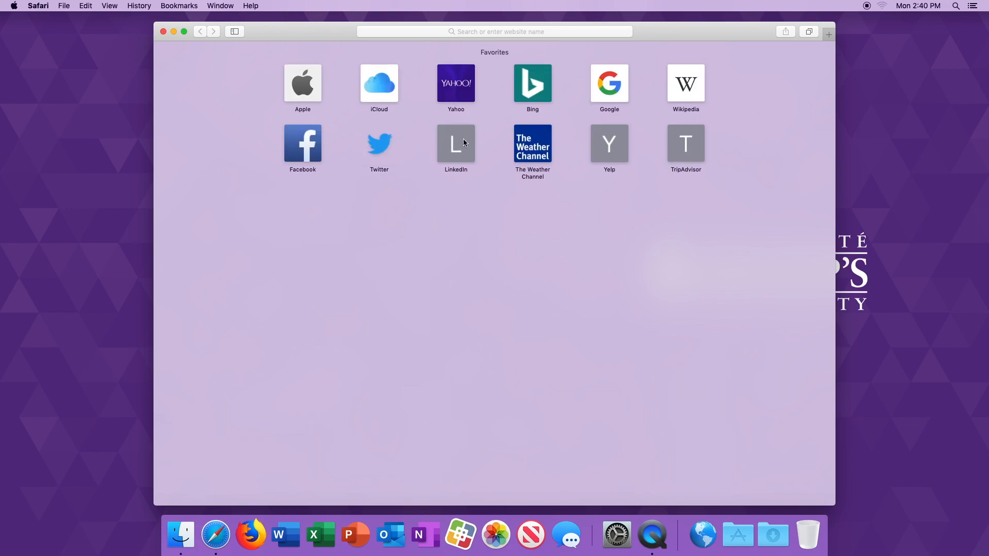
pyautogui.click(469, 81)
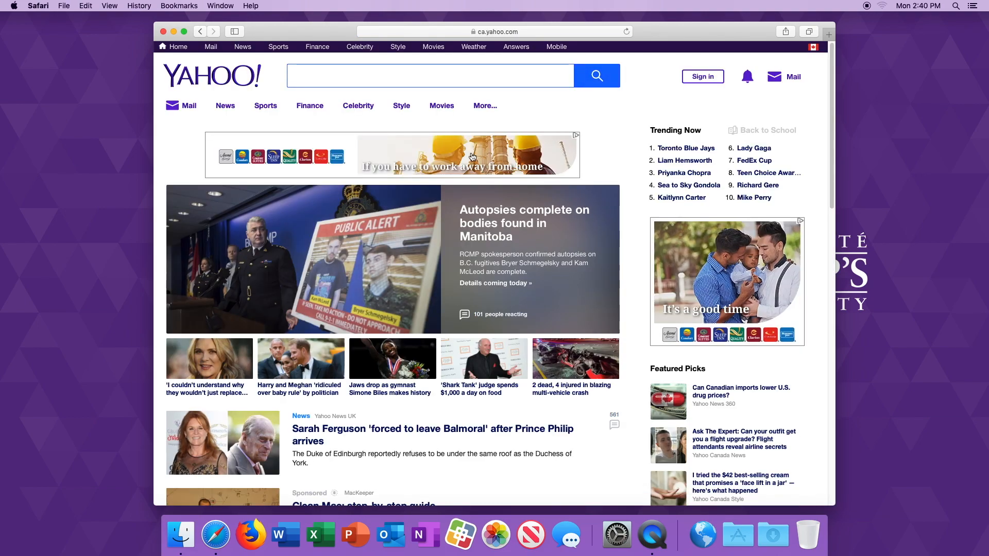
pyautogui.press('super+p')
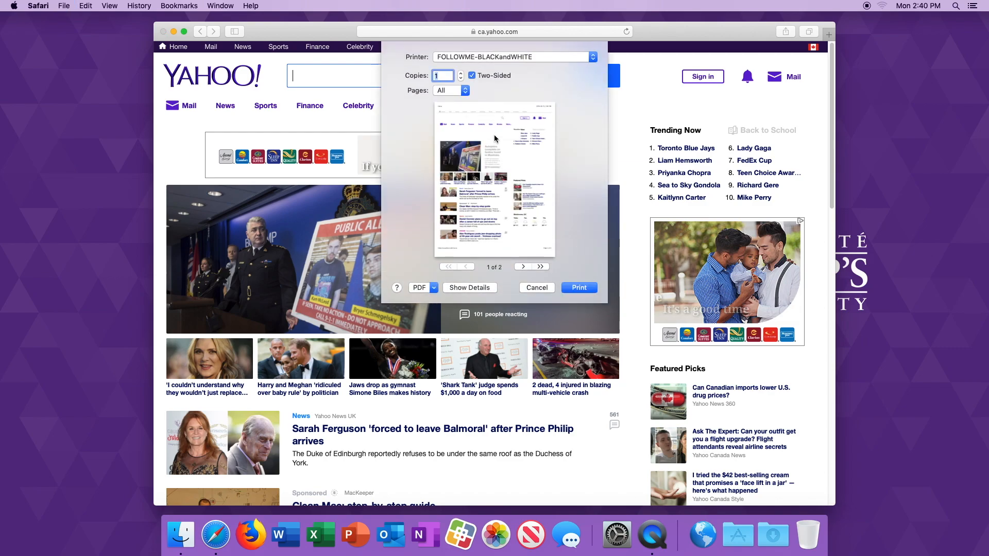
pyautogui.click(563, 58)
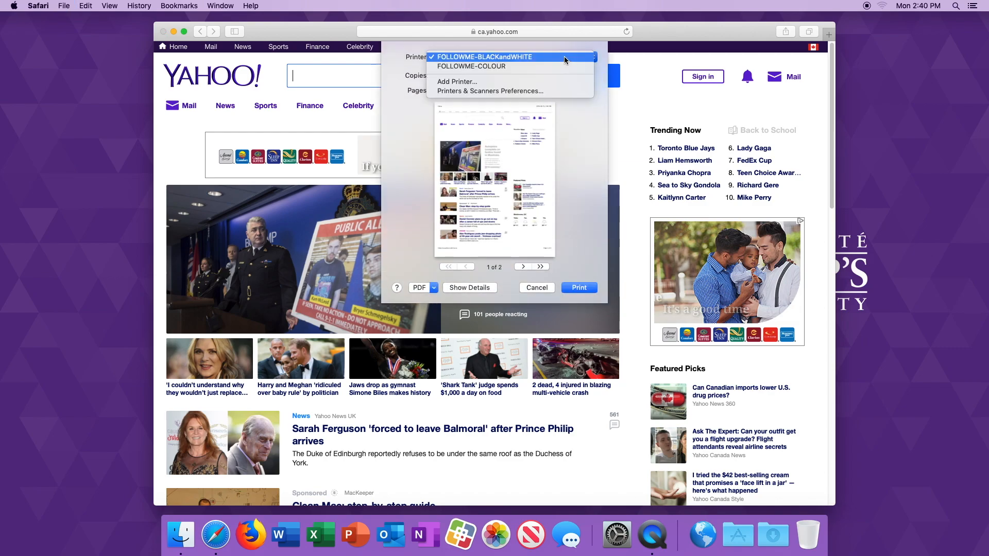
pyautogui.click(484, 58)
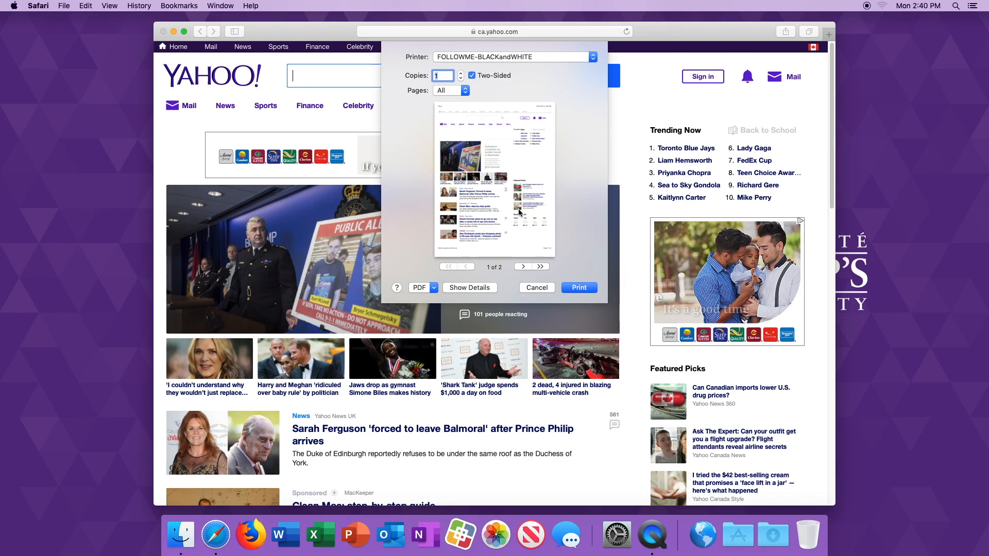
# - Show the detailed print settings and set Stapling to 1 Staple in the Printer Features
pyautogui.click(477, 288)
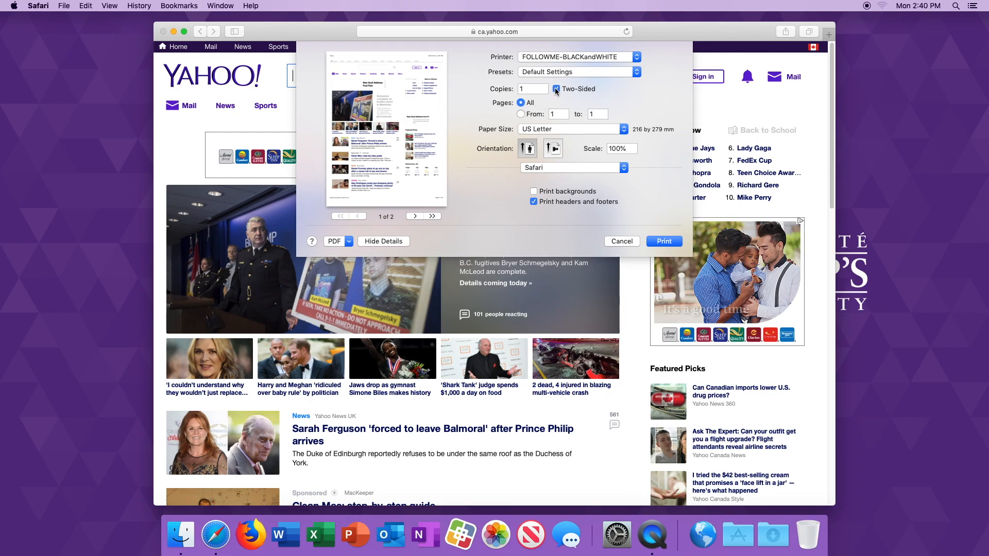
pyautogui.click(582, 168)
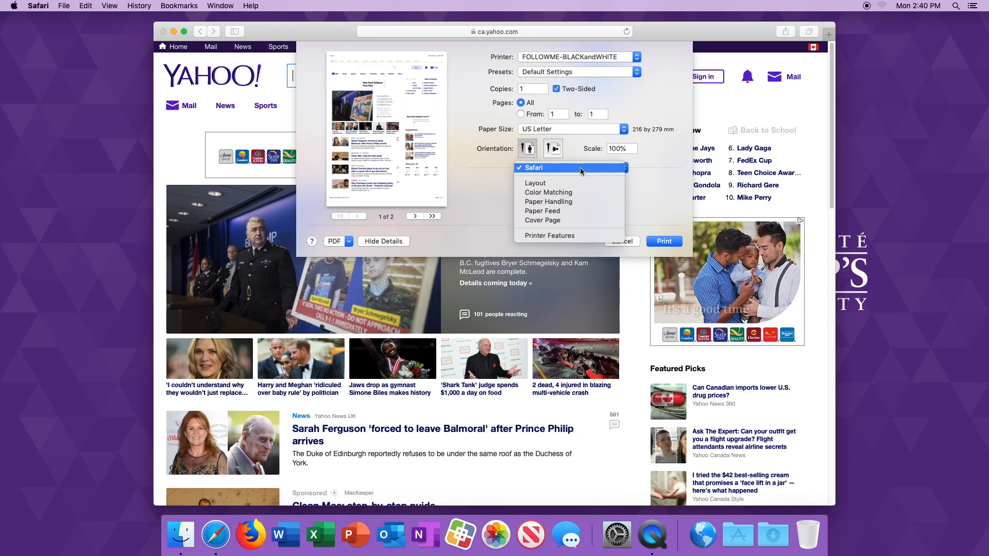
pyautogui.click(555, 237)
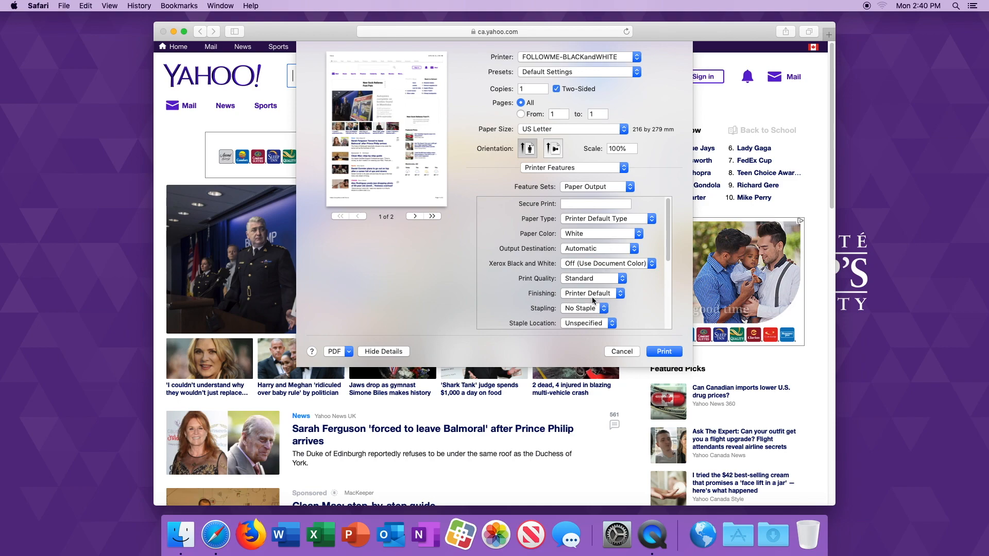
pyautogui.click(570, 307)
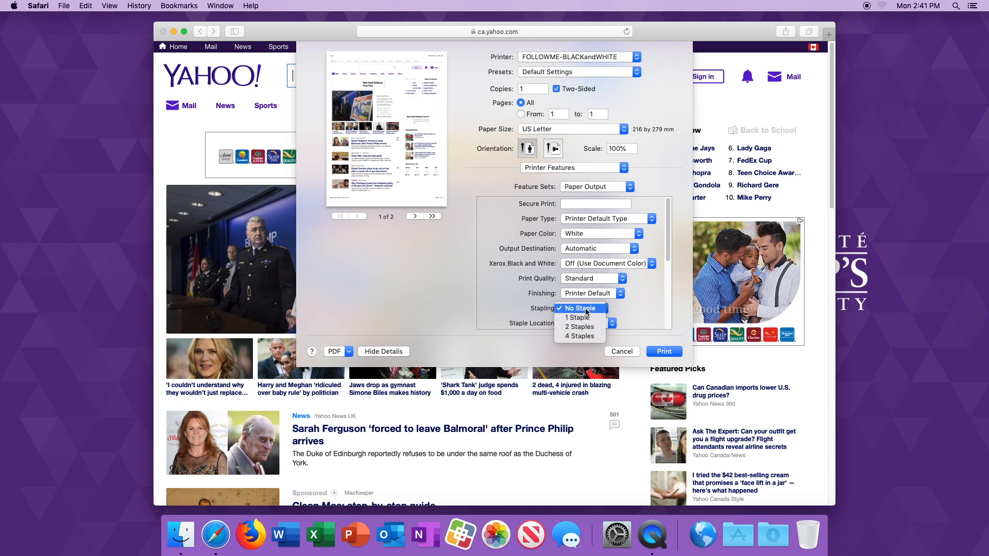
pyautogui.click(578, 305)
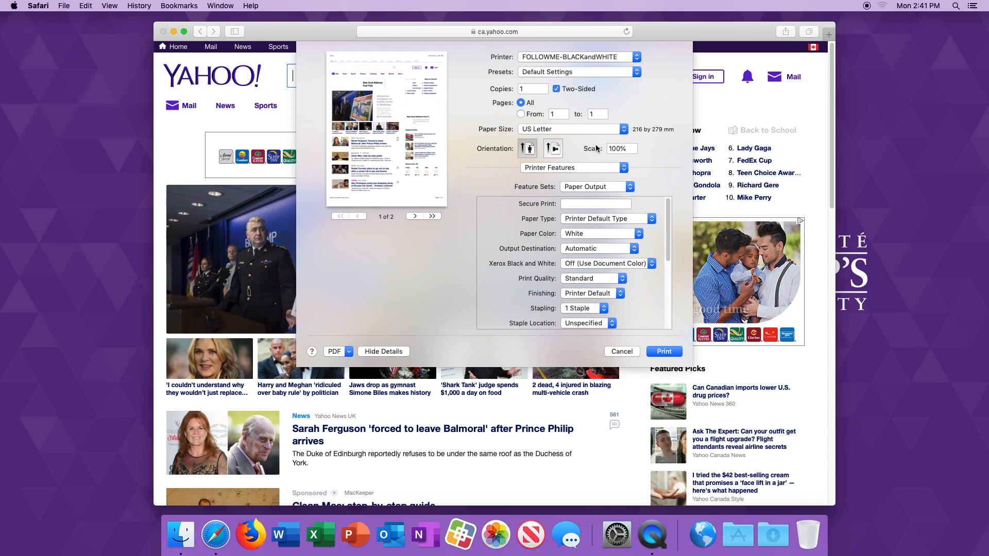
pyautogui.click(626, 57)
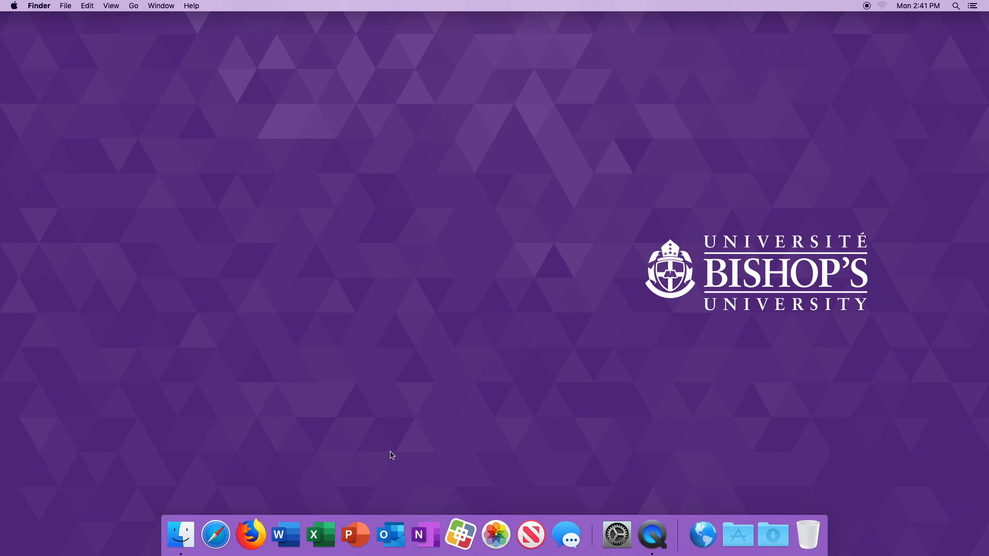
# - Launch Microsoft Outlook and submit the account's e-mail address to begin the e-mail setup
pyautogui.click(394, 539)
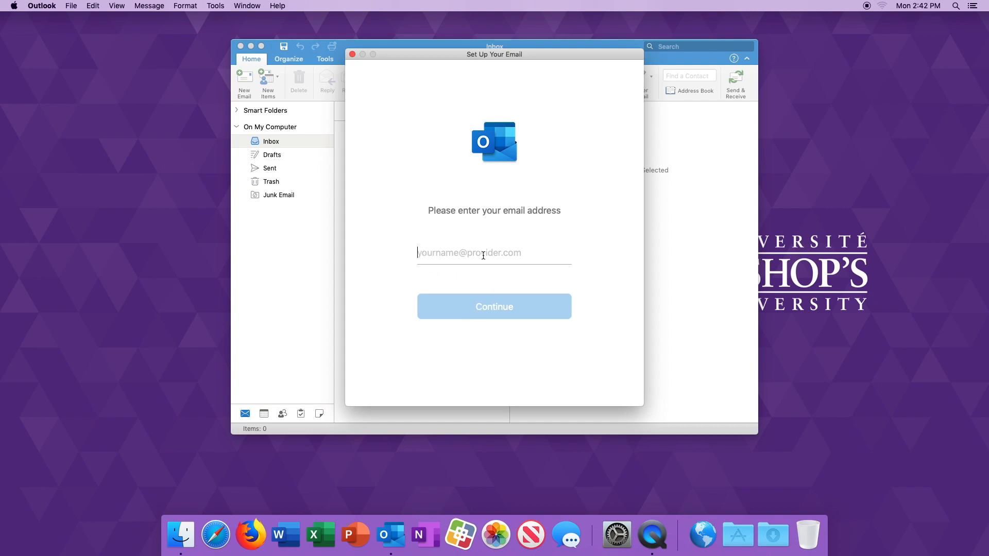
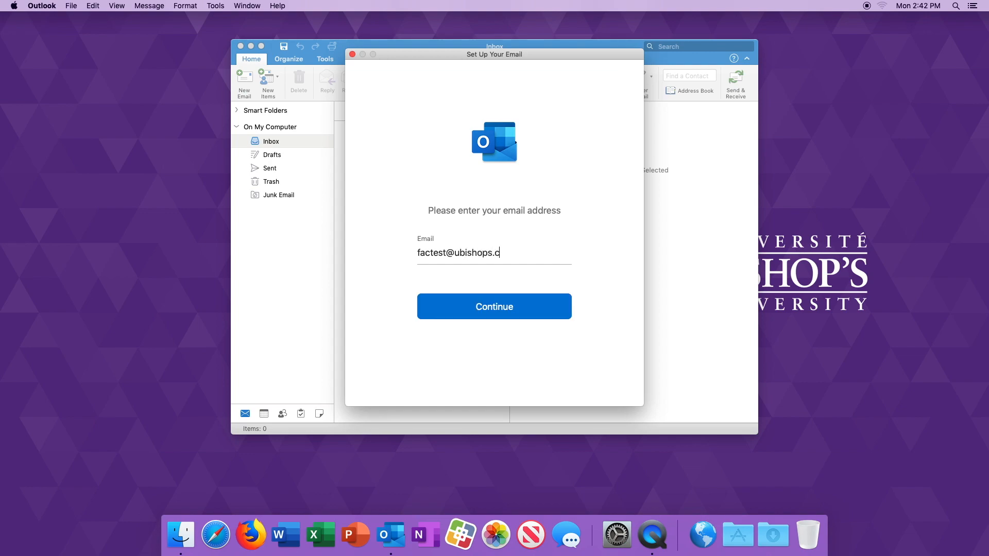
pyautogui.click(507, 311)
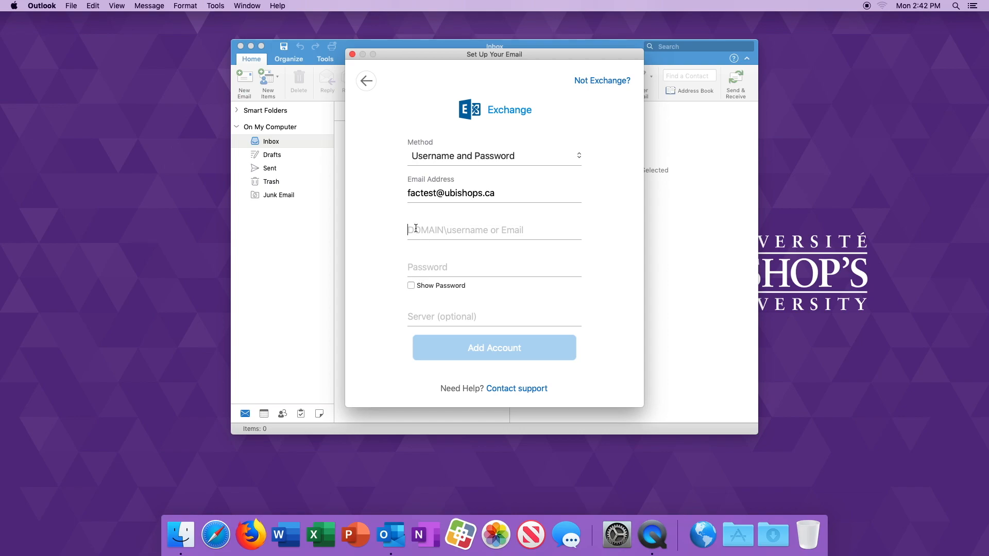
# - Fill in the Exchange account's login name with the BISHOPS domain and enter the account password
pyautogui.write('BISH')
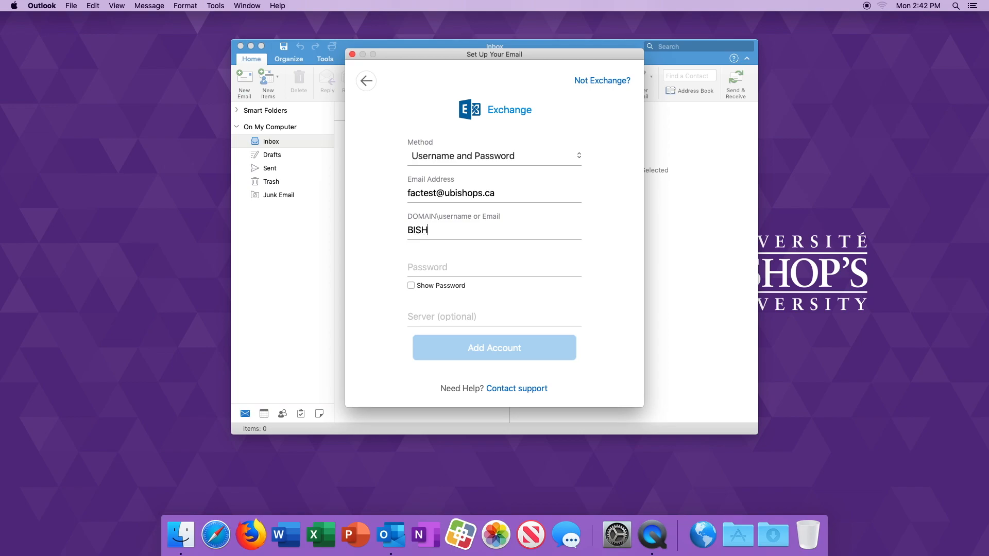
pyautogui.write('OPS\\factest')
pyautogui.click(438, 267)
pyautogui.write('•••••')
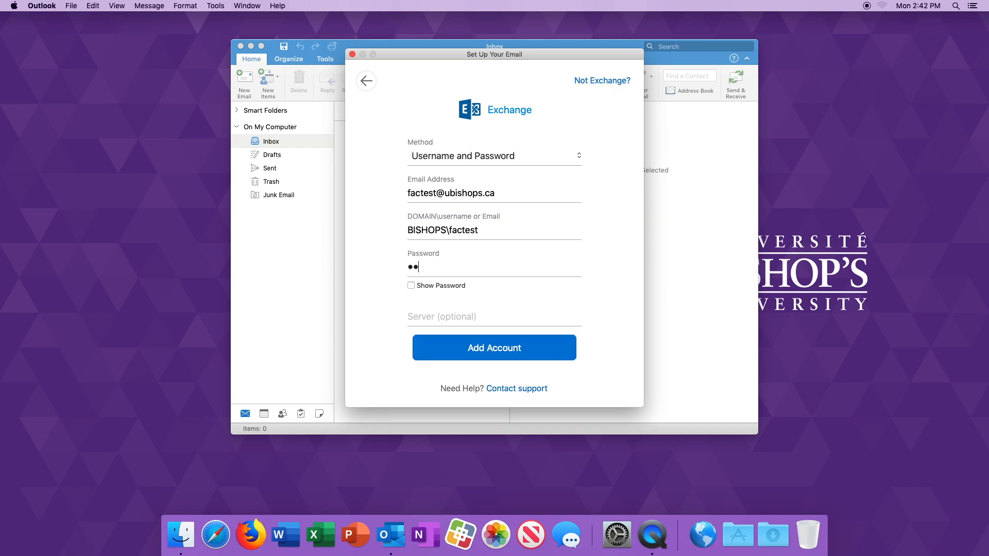
pyautogui.write('••')
# - Set the Exchange server to webmail.ubishops.ca, add the account and finish the e-mail setup
pyautogui.click(428, 318)
pyautogui.write('we')
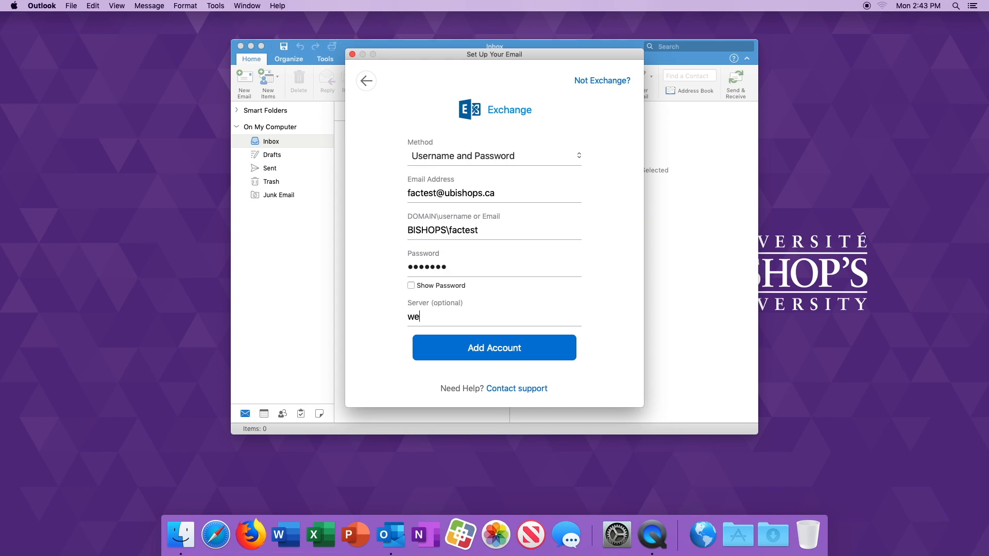
pyautogui.write('bmail.ubishops.ca')
pyautogui.click(486, 349)
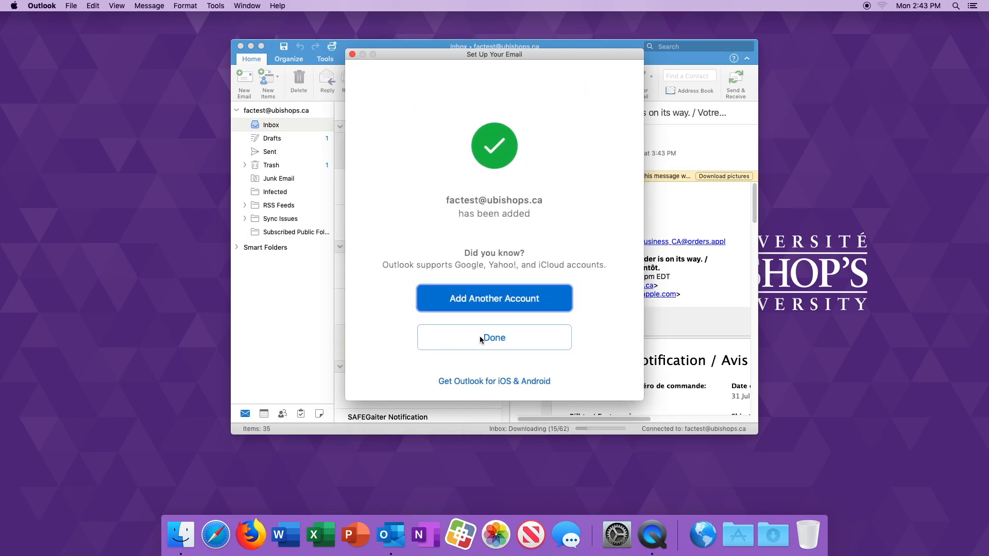
pyautogui.click(498, 338)
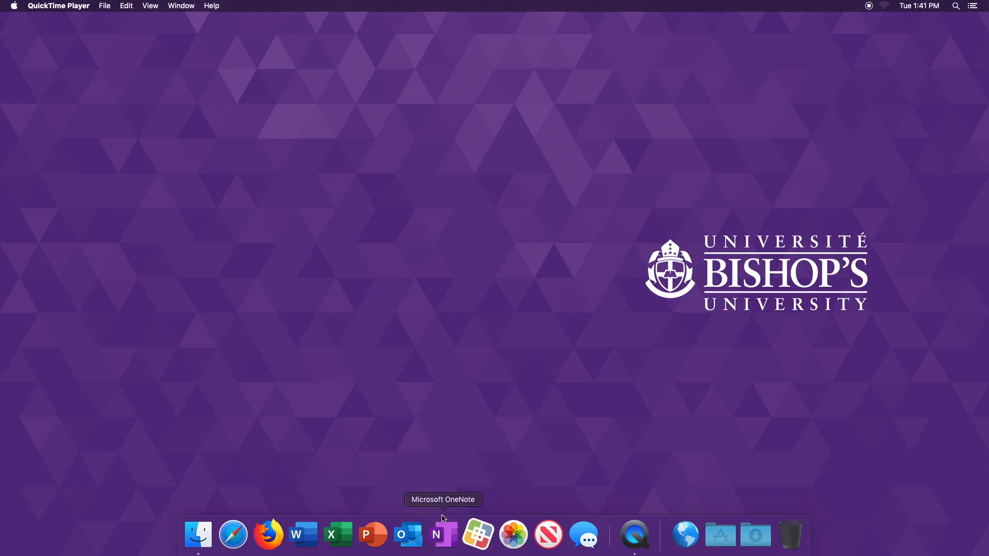
# - Activate the Become an Administrator option in Self Service after reading its description, and close the description
pyautogui.click(478, 536)
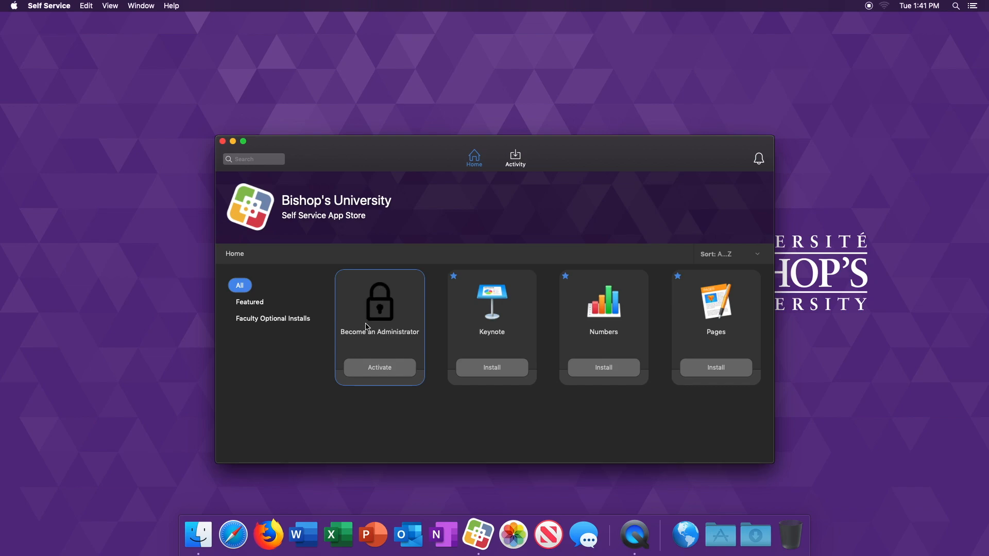
pyautogui.click(385, 367)
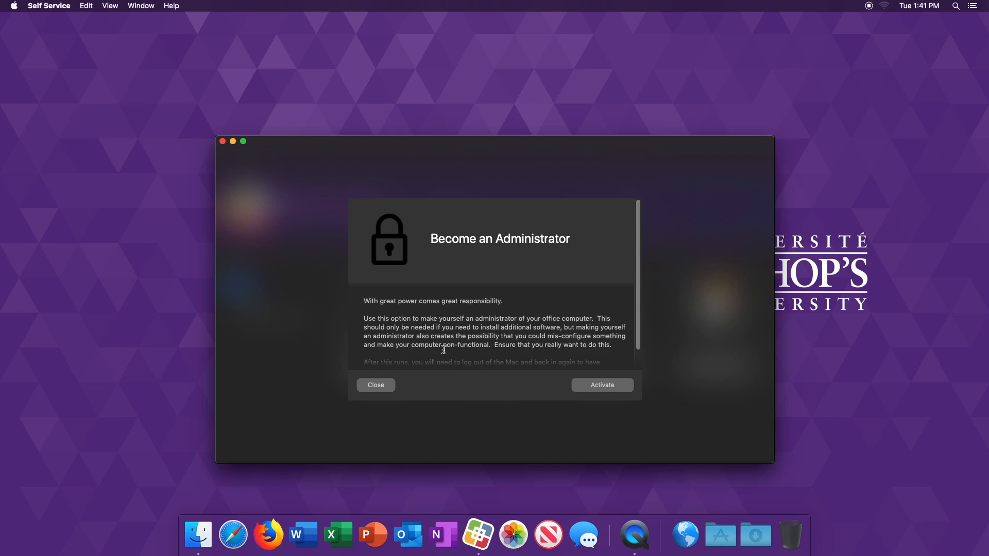
pyautogui.scroll(-3, 437, 339)
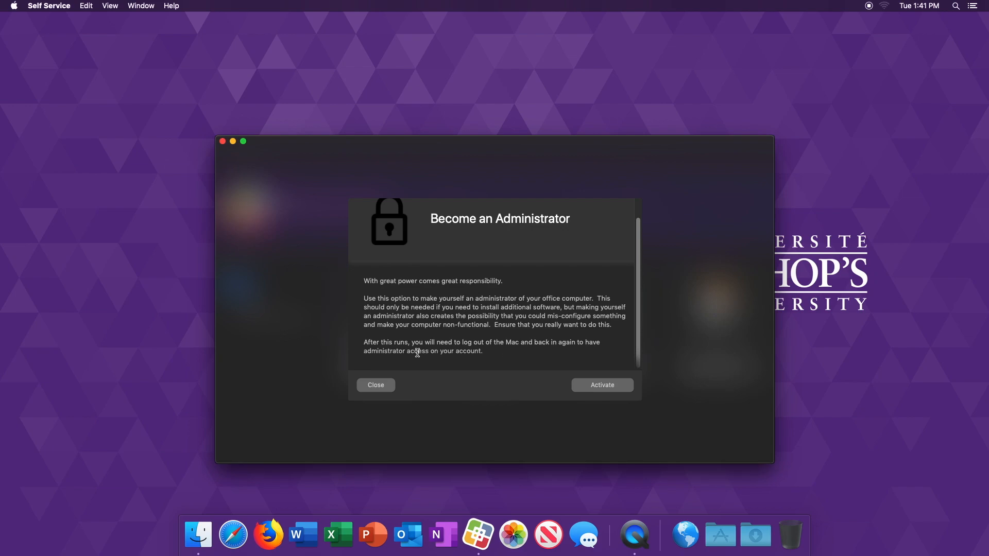
pyautogui.click(606, 390)
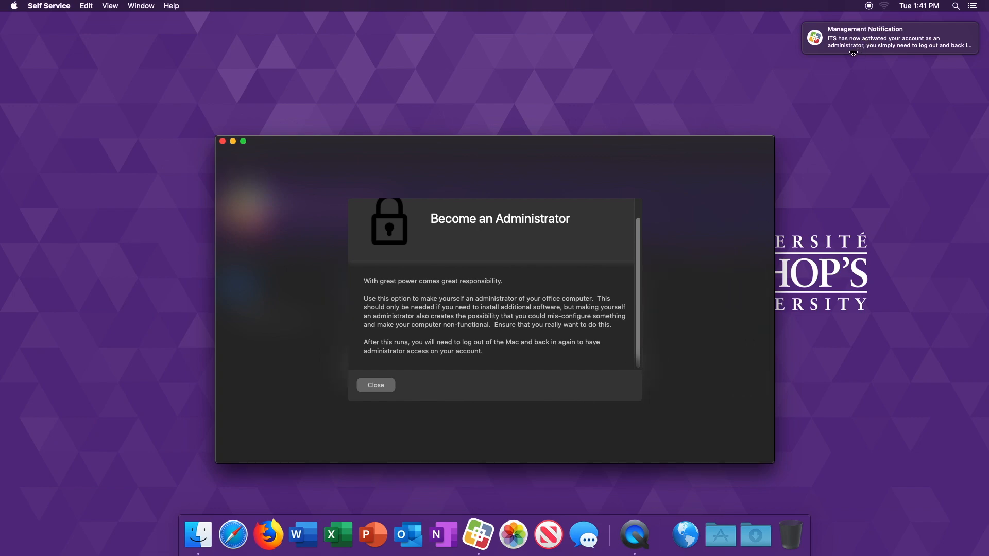
pyautogui.click(375, 386)
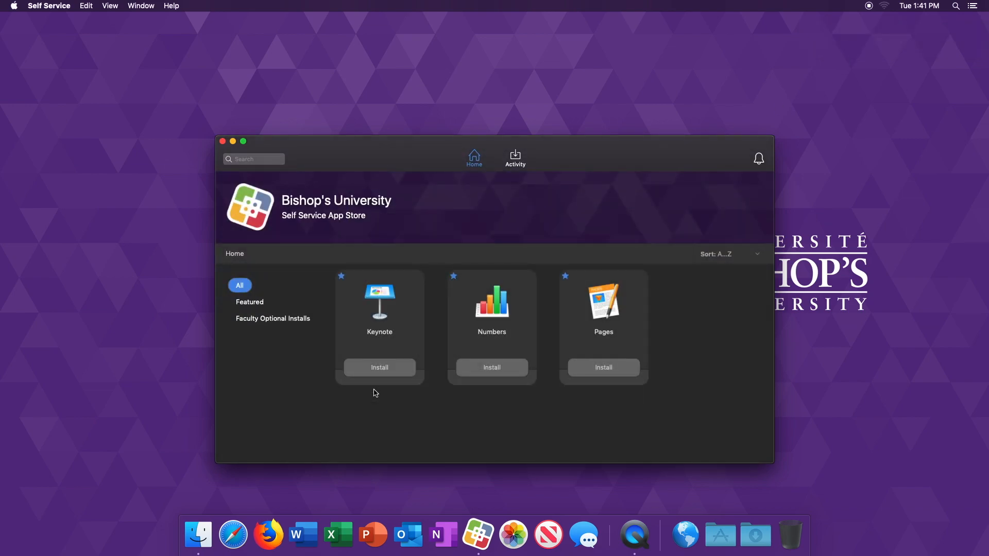